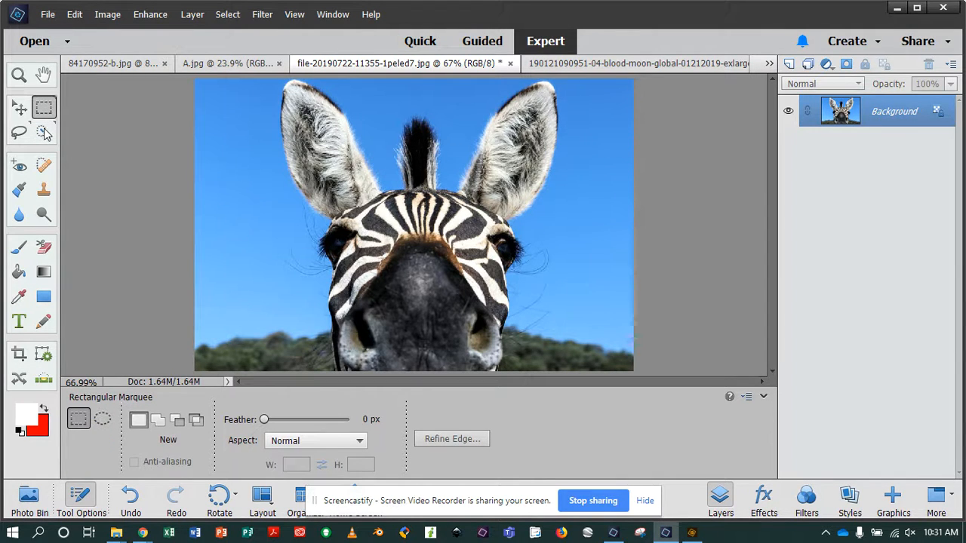
Step: Review the options of the Selection Brush, Magic Wand, Refine Selection Brush and Auto Selection tools, and activate the Quick Selection tool
{"action": "left_click", "coordinate": [44, 133]}
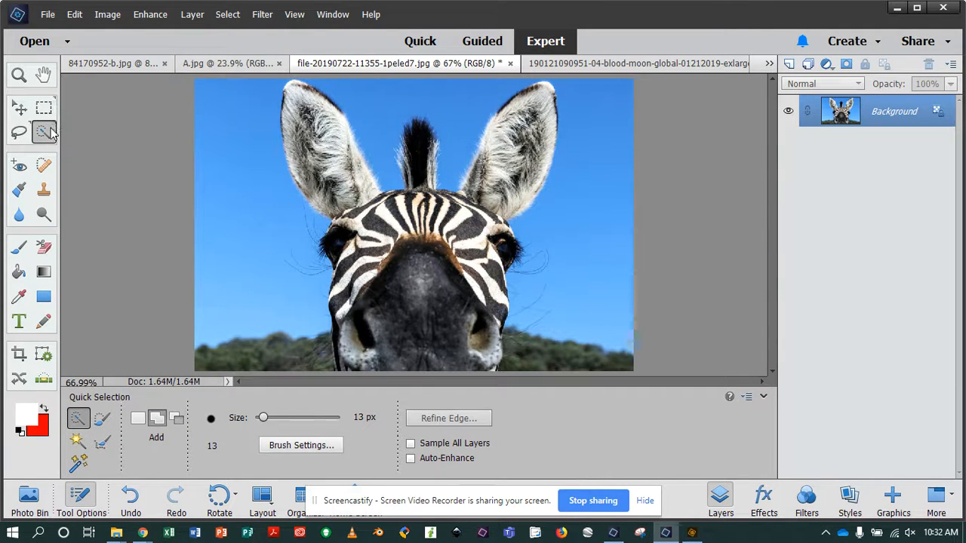
{"action": "left_click", "coordinate": [103, 420]}
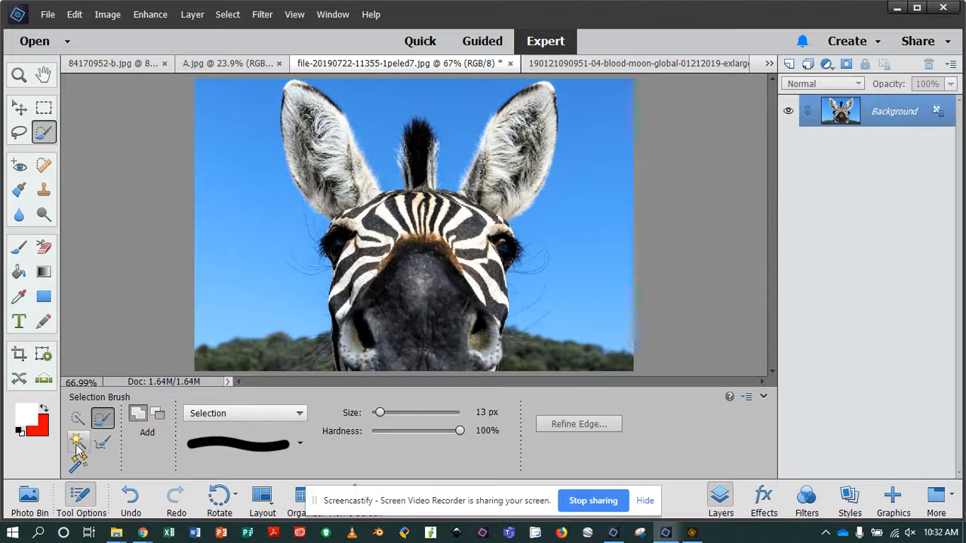
{"action": "left_click", "coordinate": [79, 442]}
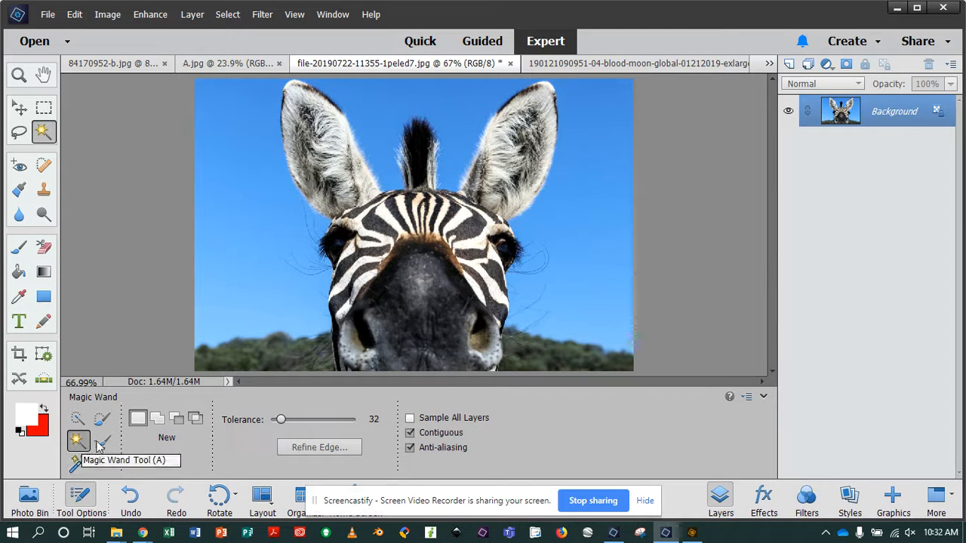
{"action": "left_click", "coordinate": [104, 441]}
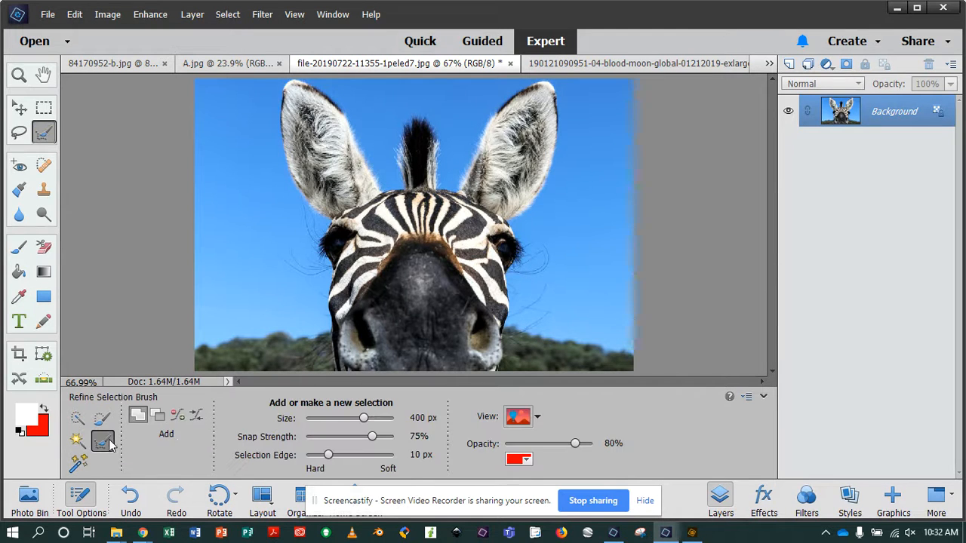
{"action": "left_click", "coordinate": [78, 464]}
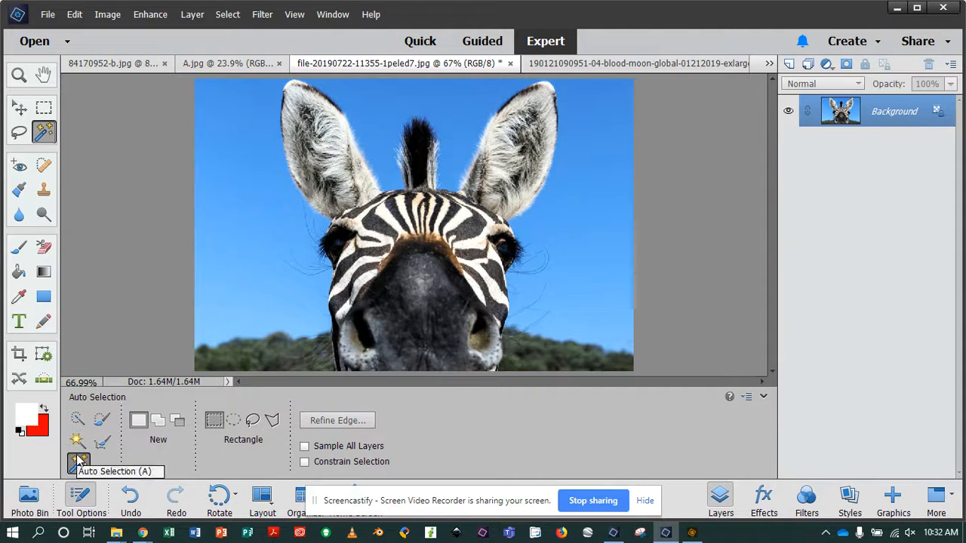
{"action": "left_click", "coordinate": [77, 420]}
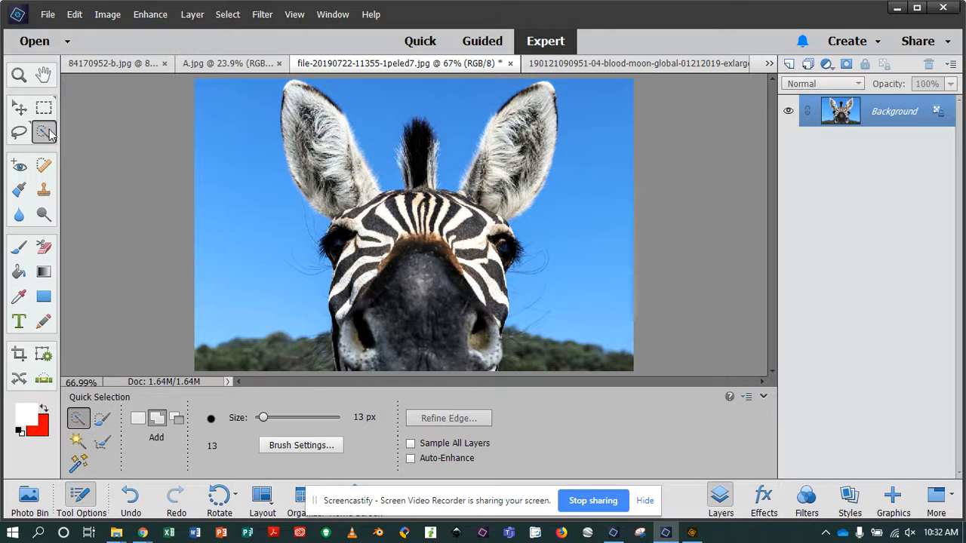
Step: Try larger and smaller Quick Selection brush sizes and set the size to 40 px
{"action": "left_click_drag", "start_coordinate": [271, 422], "coordinate": [265, 421]}
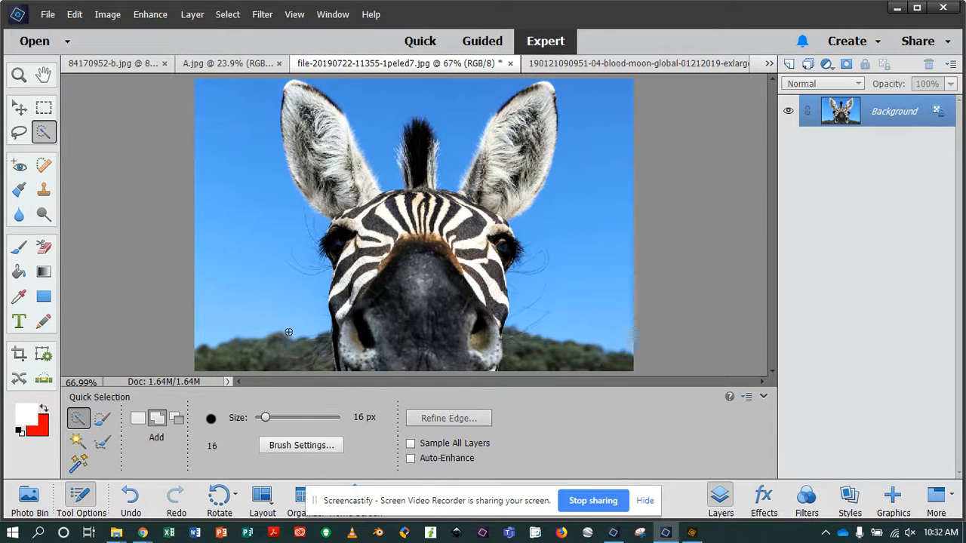
{"action": "key", "text": "bracketright"}
{"action": "key", "text": "bracketright"}
{"action": "key", "text": "bracketright"}
{"action": "key", "text": "bracketright"}
{"action": "key", "text": "bracketright"}
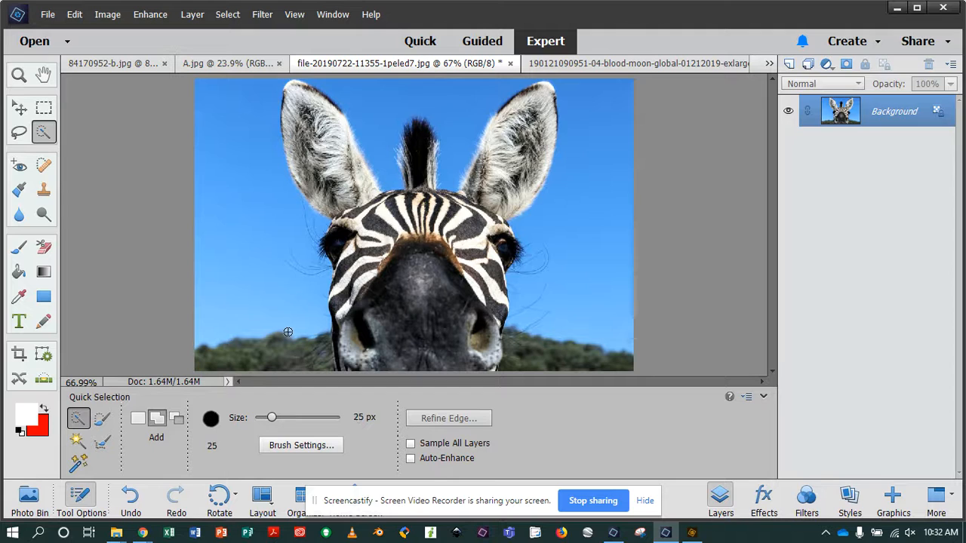
{"action": "key", "text": "bracketright"}
{"action": "key", "text": "bracketleft"}
{"action": "key", "text": "bracketleft"}
{"action": "key", "text": "bracketleft"}
{"action": "key", "text": "bracketright"}
{"action": "key", "text": "bracketright"}
{"action": "key", "text": "bracketright"}
{"action": "key", "text": "bracketright"}
{"action": "key", "text": "bracketright"}
{"action": "key", "text": "bracketright"}
{"action": "key", "text": "bracketright"}
{"action": "key", "text": "bracketright"}
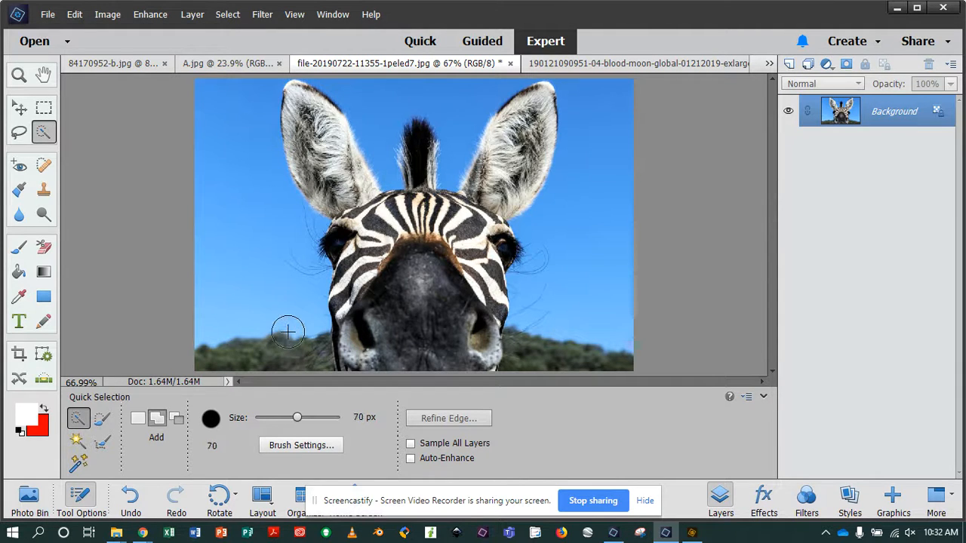
{"action": "key", "text": "bracketleft"}
{"action": "key", "text": "bracketleft"}
{"action": "key", "text": "bracketleft"}
{"action": "key", "text": "bracketleft"}
{"action": "key", "text": "bracketleft"}
{"action": "key", "text": "bracketleft"}
{"action": "key", "text": "bracketleft"}
{"action": "key", "text": "bracketleft"}
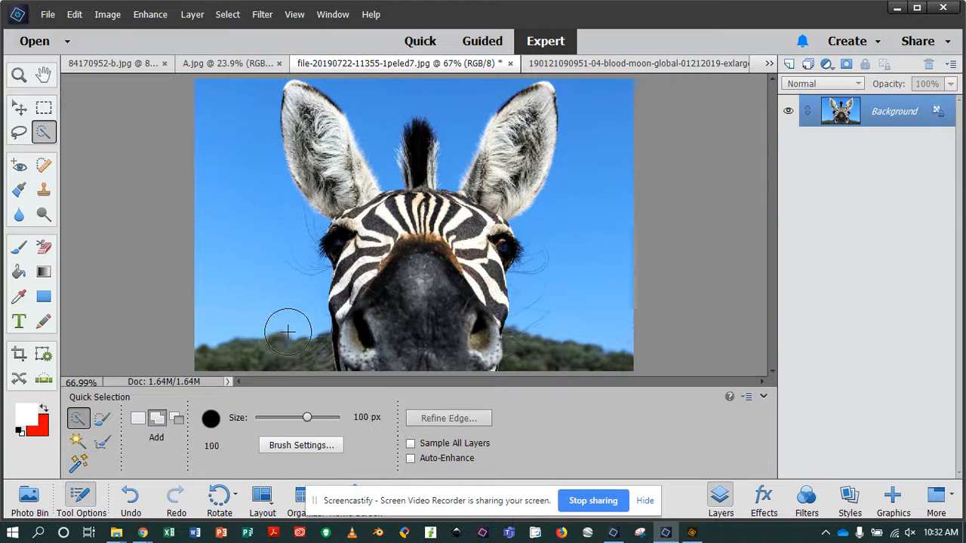
{"action": "key", "text": "bracketright"}
{"action": "key", "text": "bracketright"}
{"action": "key", "text": "bracketleft"}
{"action": "key", "text": "bracketleft"}
{"action": "key", "text": "bracketleft"}
{"action": "key", "text": "bracketright"}
{"action": "key", "text": "bracketright"}
{"action": "key", "text": "bracketleft"}
{"action": "key", "text": "bracketleft"}
{"action": "key", "text": "bracketleft"}
{"action": "key", "text": "bracketleft"}
{"action": "key", "text": "bracketright"}
{"action": "key", "text": "bracketright"}
{"action": "key", "text": "bracketright"}
{"action": "key", "text": "bracketright"}
{"action": "key", "text": "bracketleft"}
{"action": "key", "text": "bracketleft"}
{"action": "key", "text": "bracketright"}
{"action": "key", "text": "bracketright"}
{"action": "key", "text": "bracketleft"}
{"action": "key", "text": "bracketleft"}
{"action": "key", "text": "bracketright"}
{"action": "key", "text": "bracketright"}
{"action": "key", "text": "bracketleft"}
{"action": "key", "text": "bracketleft"}
{"action": "key", "text": "bracketright"}
{"action": "key", "text": "bracketleft"}
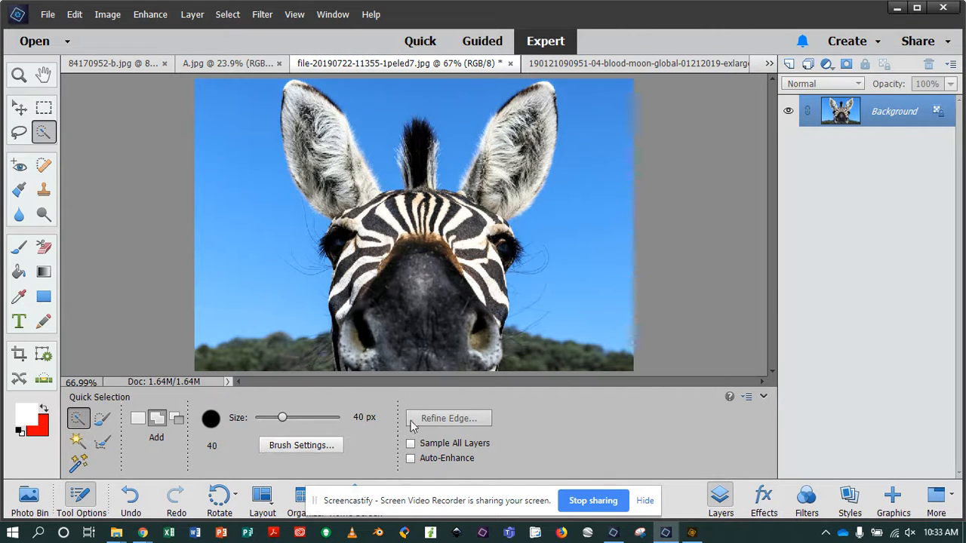
Step: Try a brush hardness of 17%, restore it to 100%, and view the size control options in the brush settings
{"action": "left_click", "coordinate": [298, 446]}
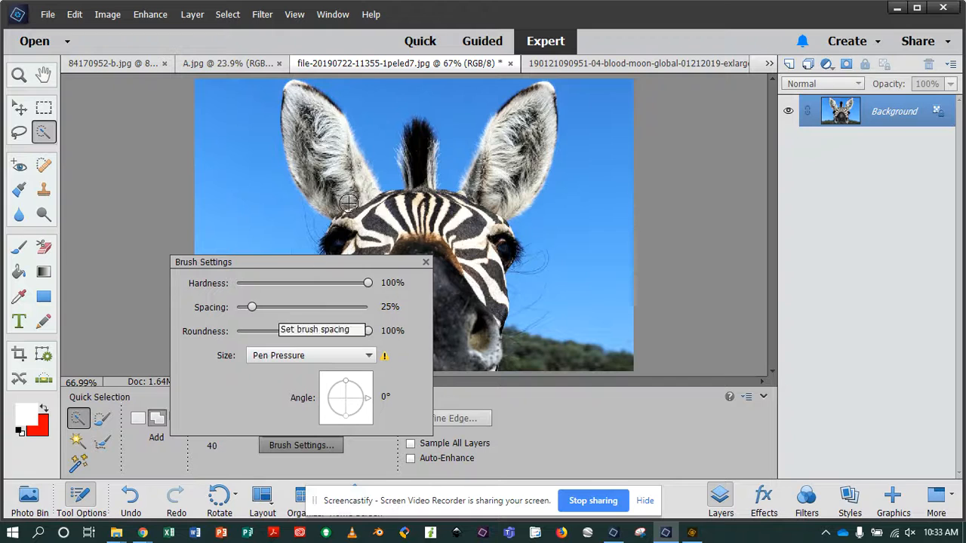
{"action": "left_click_drag", "start_coordinate": [369, 283], "coordinate": [259, 283]}
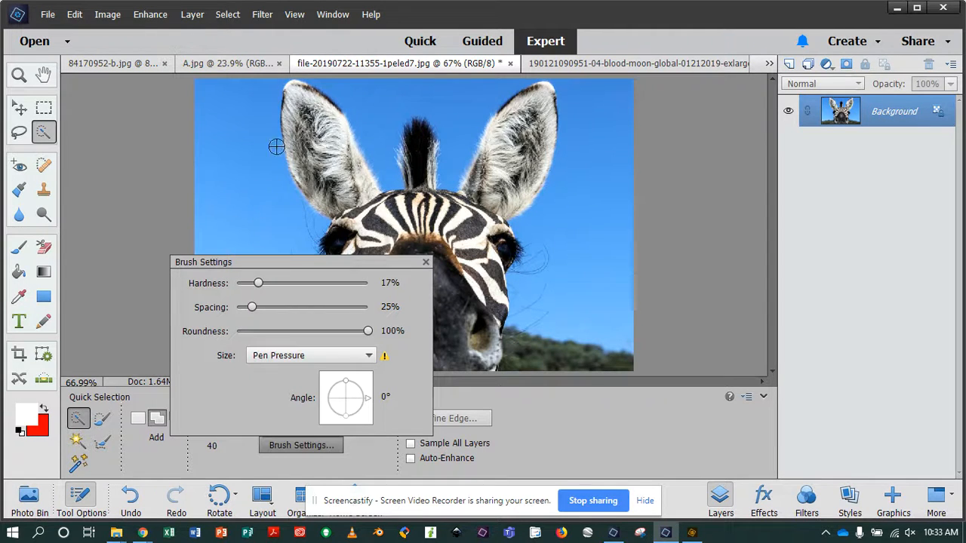
{"action": "left_click_drag", "start_coordinate": [281, 284], "coordinate": [319, 286]}
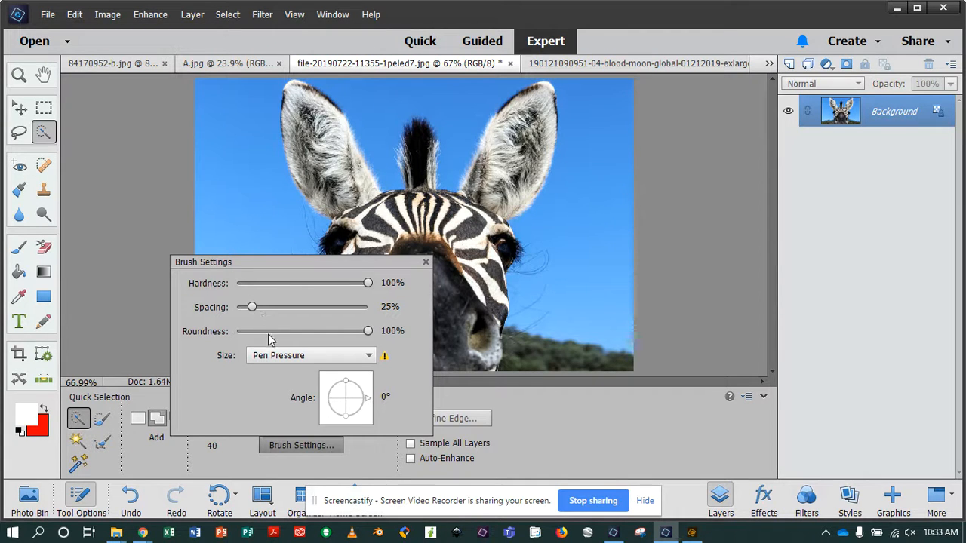
{"action": "left_click", "coordinate": [361, 359]}
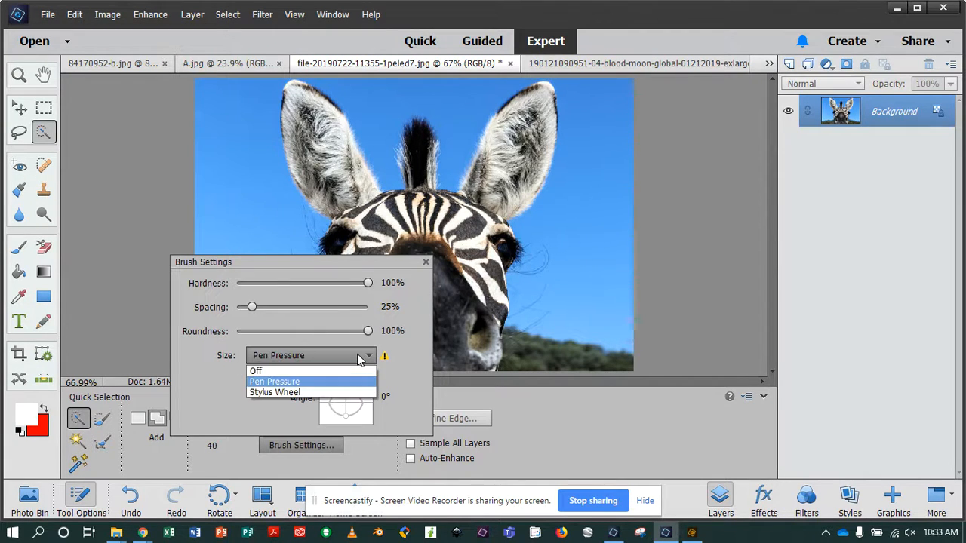
{"action": "left_click", "coordinate": [361, 359]}
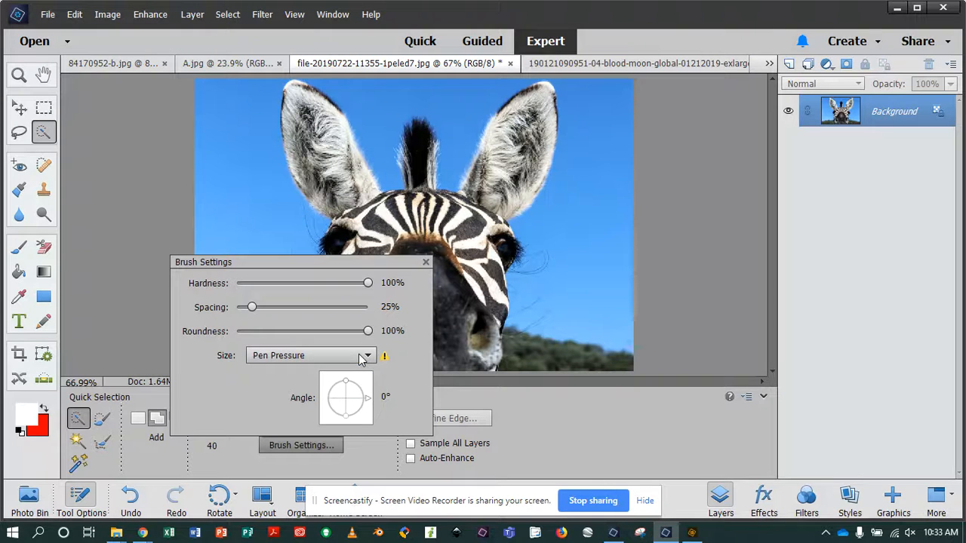
{"action": "left_click", "coordinate": [427, 262]}
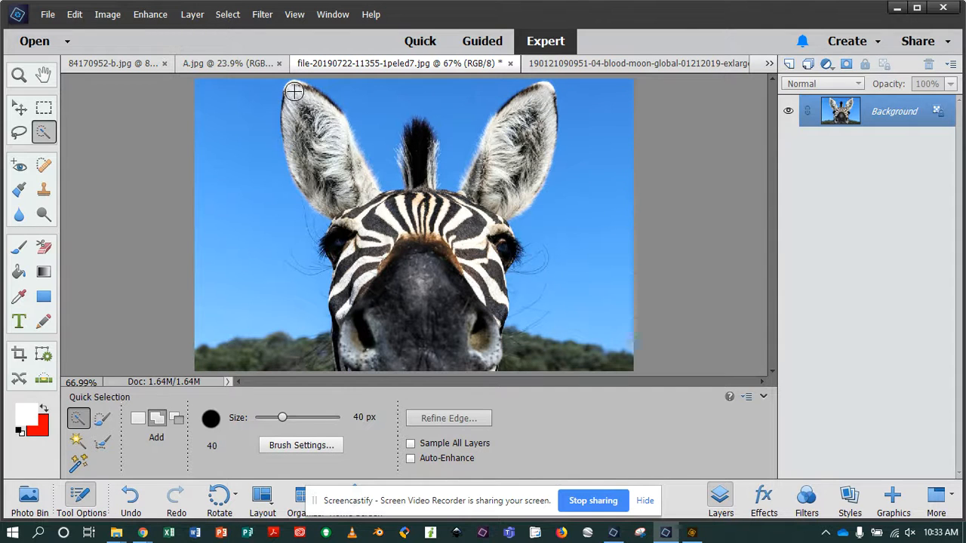
Step: Select the zebra's ears, face and mane with Quick Selection, and subtract the sky between the ears from the selection
{"action": "mouse_move", "coordinate": [294, 92]}
{"action": "left_mouse_down"}
{"action": "mouse_move", "coordinate": [337, 186]}
{"action": "mouse_move", "coordinate": [366, 202]}
{"action": "mouse_move", "coordinate": [361, 181]}
{"action": "mouse_move", "coordinate": [294, 121]}
{"action": "mouse_move", "coordinate": [304, 166]}
{"action": "mouse_move", "coordinate": [355, 240]}
{"action": "mouse_move", "coordinate": [359, 313]}
{"action": "mouse_move", "coordinate": [344, 338]}
{"action": "mouse_move", "coordinate": [408, 347]}
{"action": "left_mouse_up"}
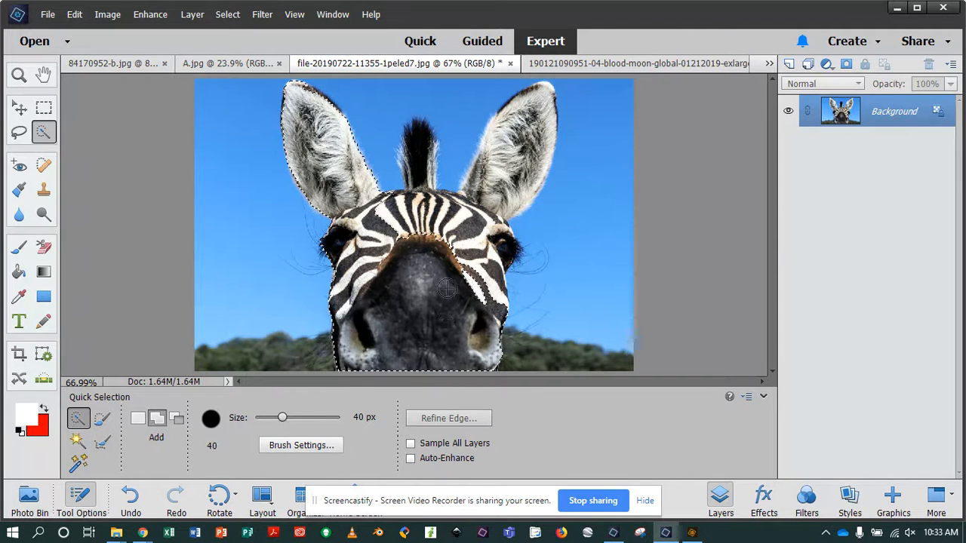
{"action": "mouse_move", "coordinate": [399, 240]}
{"action": "left_mouse_down"}
{"action": "mouse_move", "coordinate": [457, 219]}
{"action": "mouse_move", "coordinate": [485, 274]}
{"action": "mouse_move", "coordinate": [494, 243]}
{"action": "mouse_move", "coordinate": [475, 291]}
{"action": "mouse_move", "coordinate": [490, 235]}
{"action": "mouse_move", "coordinate": [488, 176]}
{"action": "mouse_move", "coordinate": [546, 98]}
{"action": "mouse_move", "coordinate": [500, 199]}
{"action": "left_mouse_up"}
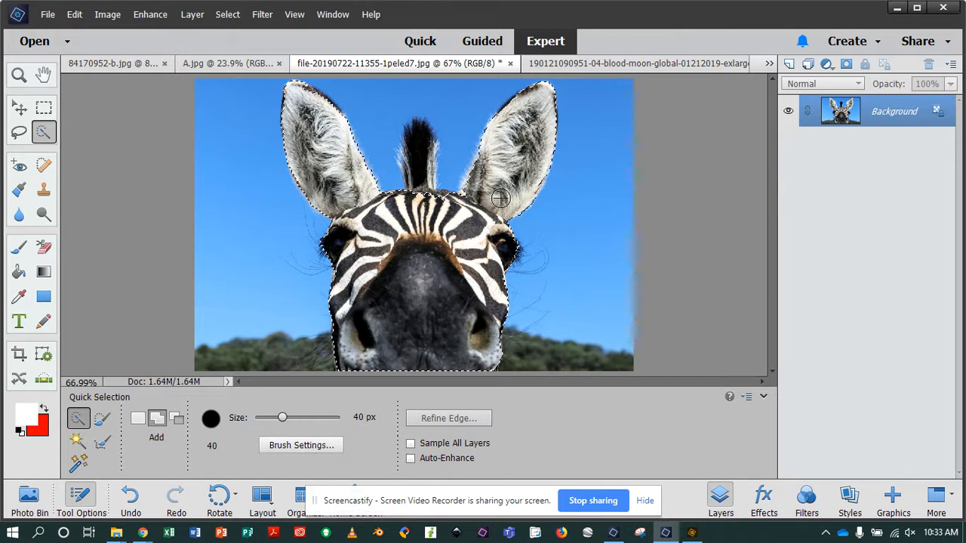
{"action": "mouse_move", "coordinate": [421, 185]}
{"action": "left_mouse_down"}
{"action": "mouse_move", "coordinate": [419, 139]}
{"action": "mouse_move", "coordinate": [433, 128]}
{"action": "left_mouse_up"}
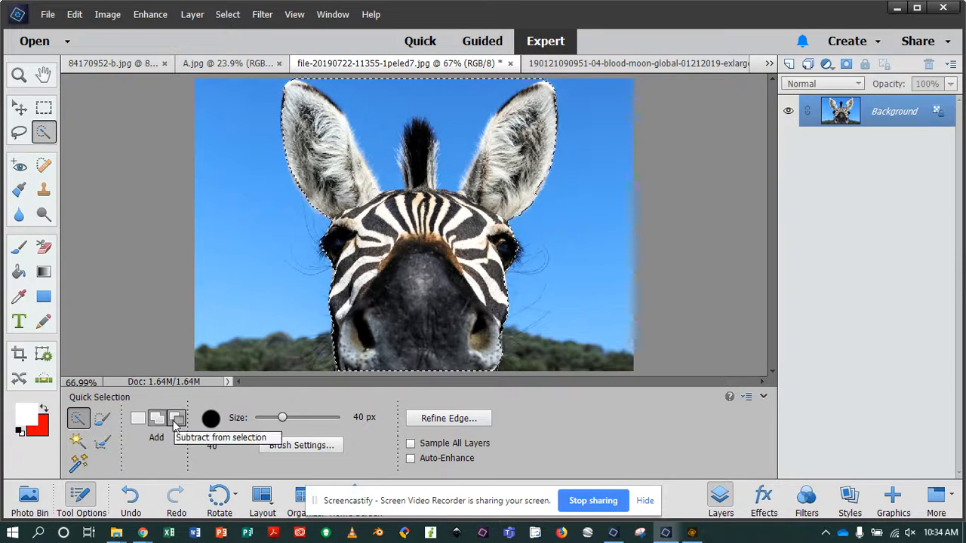
{"action": "left_click", "coordinate": [178, 420]}
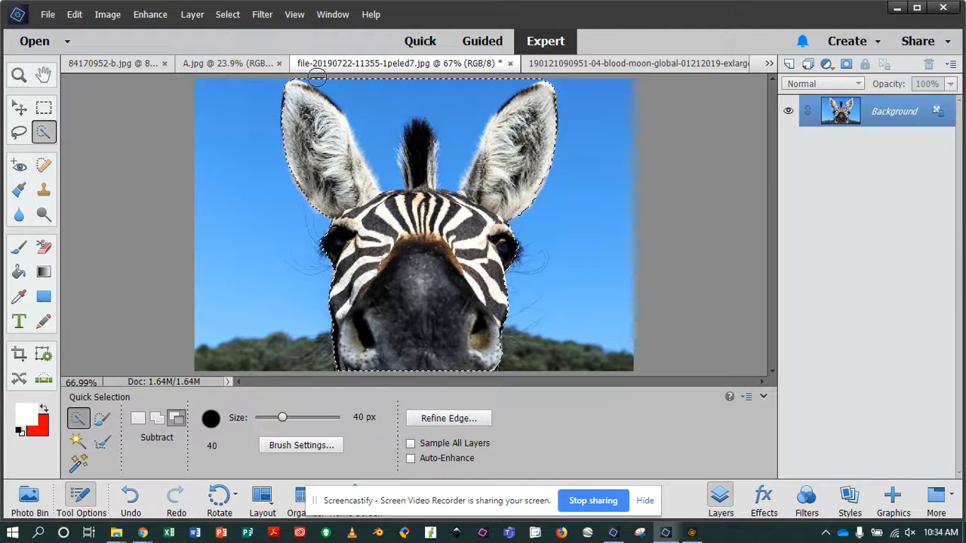
{"action": "mouse_move", "coordinate": [347, 88]}
{"action": "left_mouse_down"}
{"action": "mouse_move", "coordinate": [365, 158]}
{"action": "mouse_move", "coordinate": [395, 107]}
{"action": "mouse_move", "coordinate": [443, 79]}
{"action": "mouse_move", "coordinate": [449, 101]}
{"action": "left_mouse_up"}
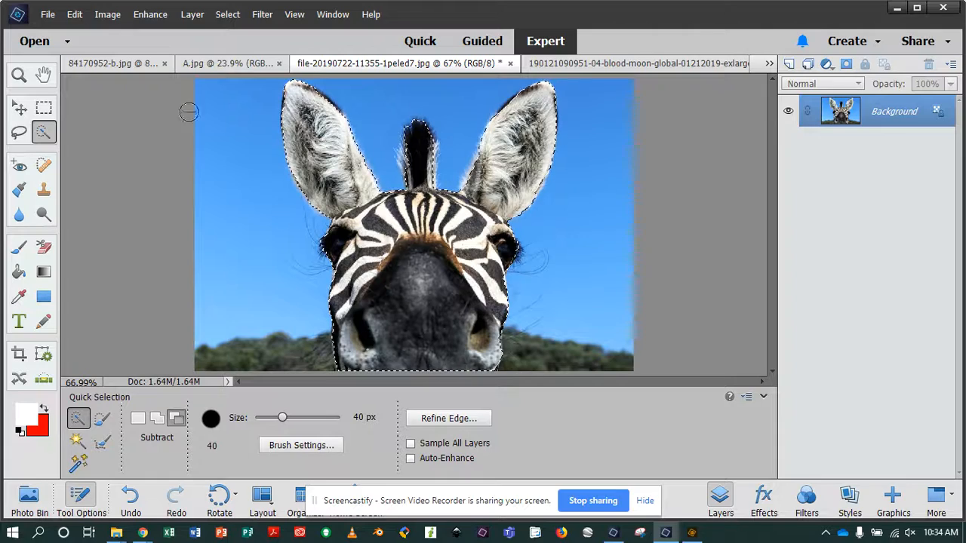
Step: Move the selected zebra head to the right and slightly up within the picture, and clear the selection
{"action": "left_click", "coordinate": [18, 108]}
{"action": "left_click_drag", "start_coordinate": [398, 243], "coordinate": [514, 227]}
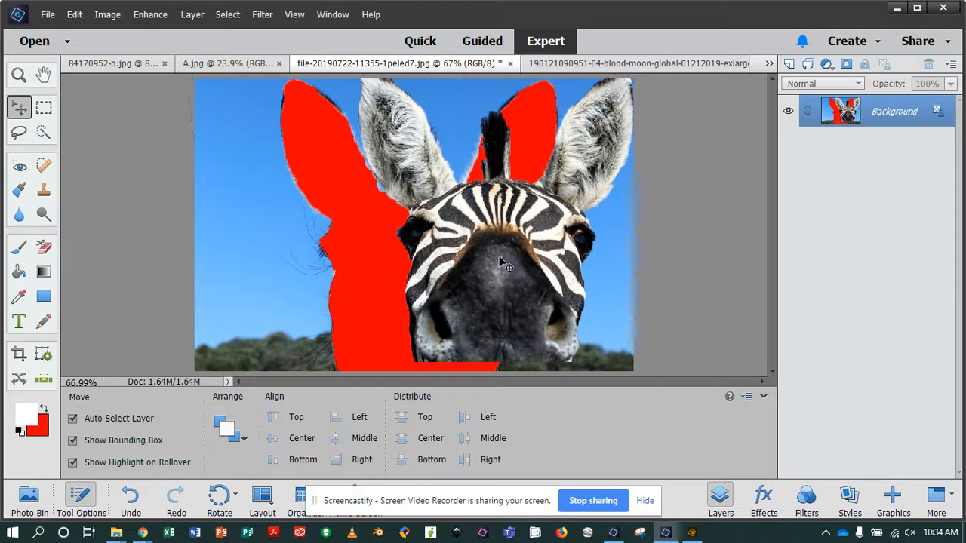
{"action": "key", "text": "ctrl+d"}
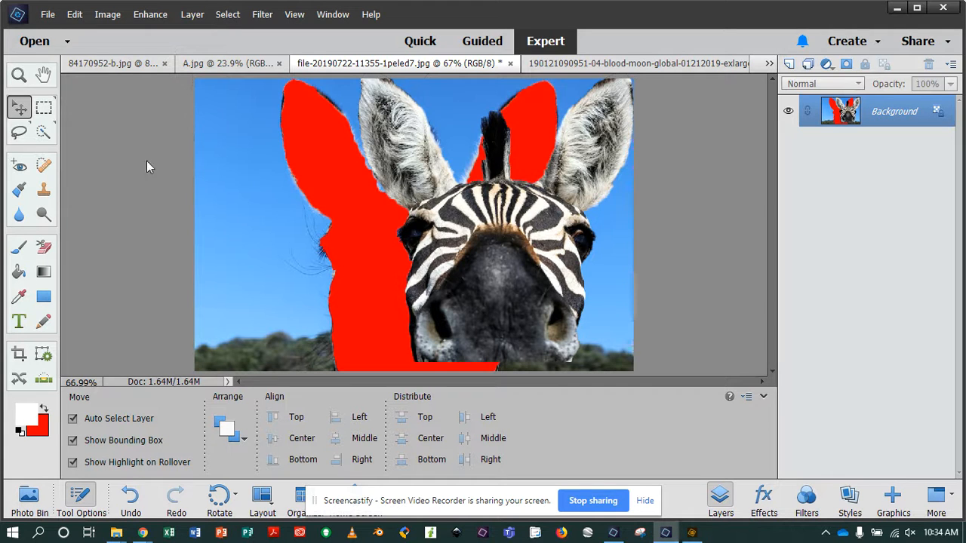
{"action": "left_click_drag", "start_coordinate": [469, 232], "coordinate": [448, 224]}
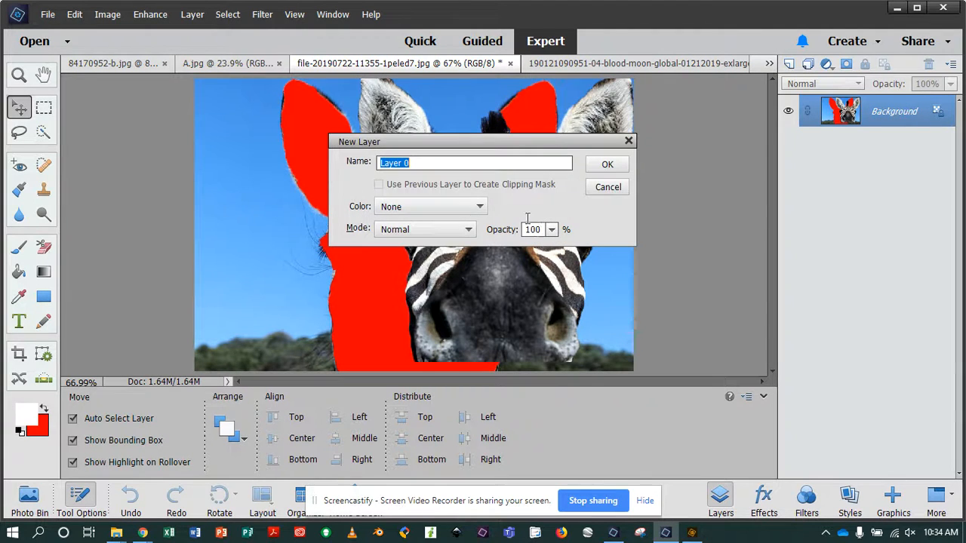
{"action": "left_click", "coordinate": [608, 189]}
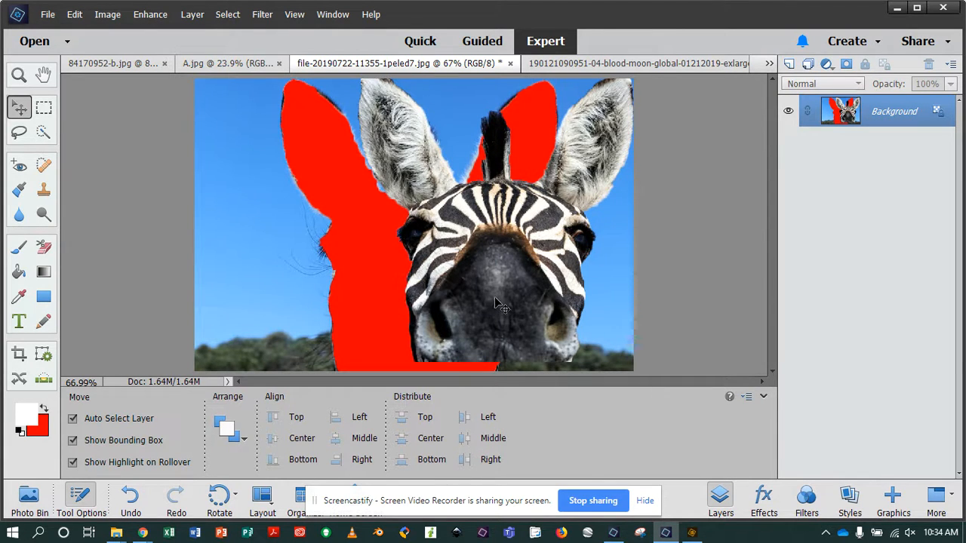
{"action": "left_click", "coordinate": [598, 510]}
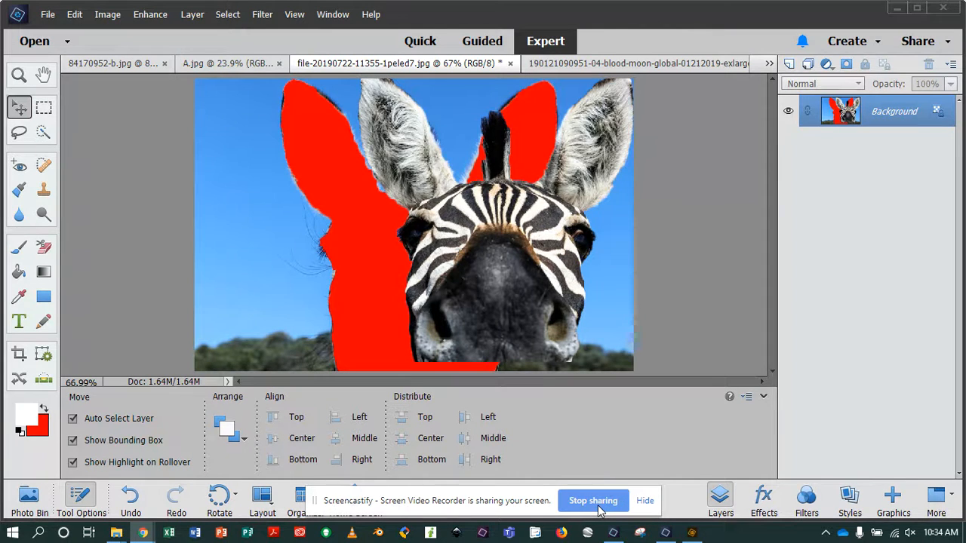